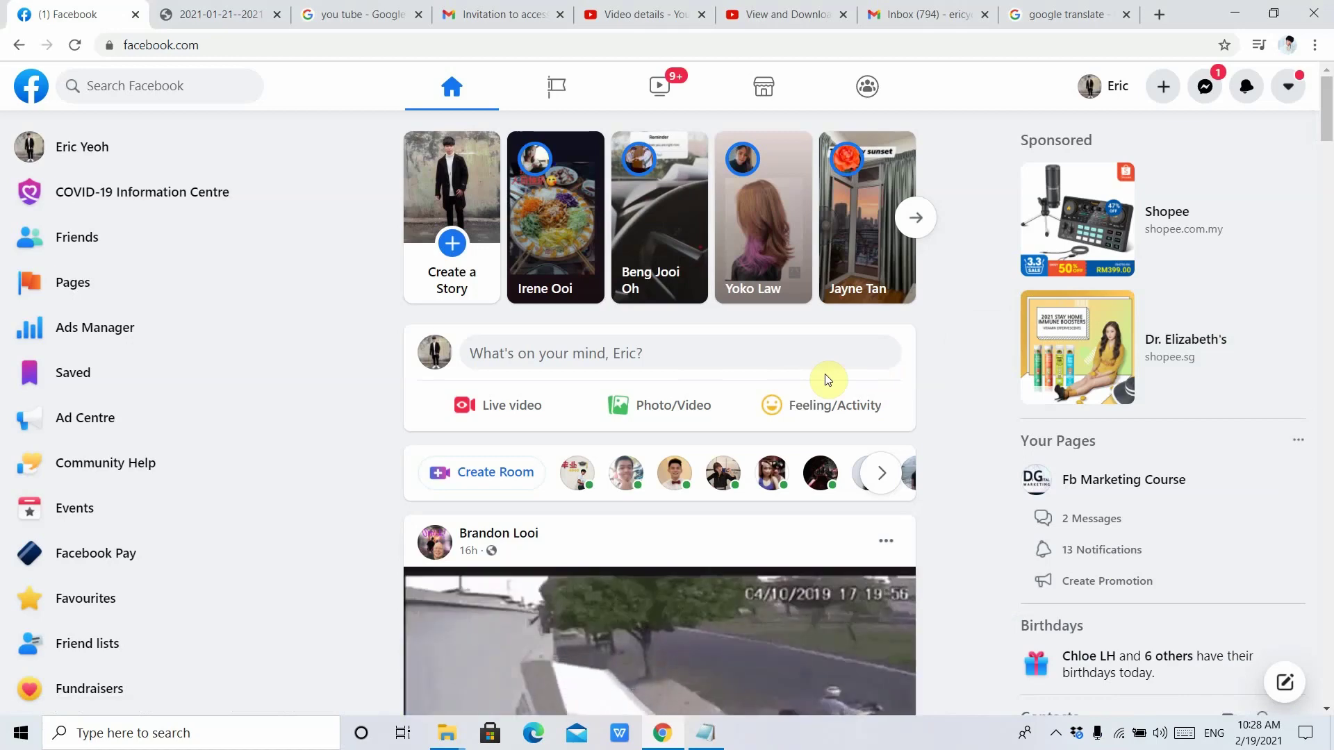
Open Ads Manager and switch to the second ad account with three Virtual Run Event campaigns
left_click(107, 332)
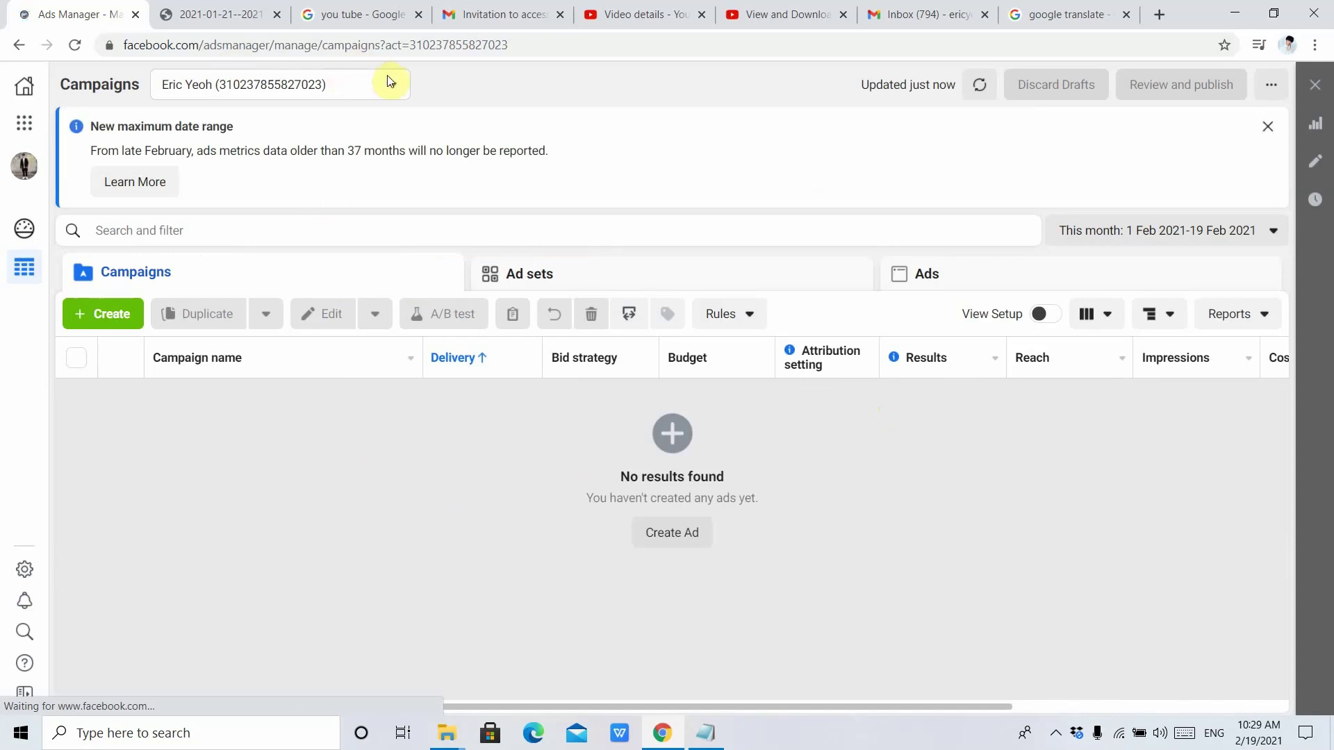
left_click(391, 84)
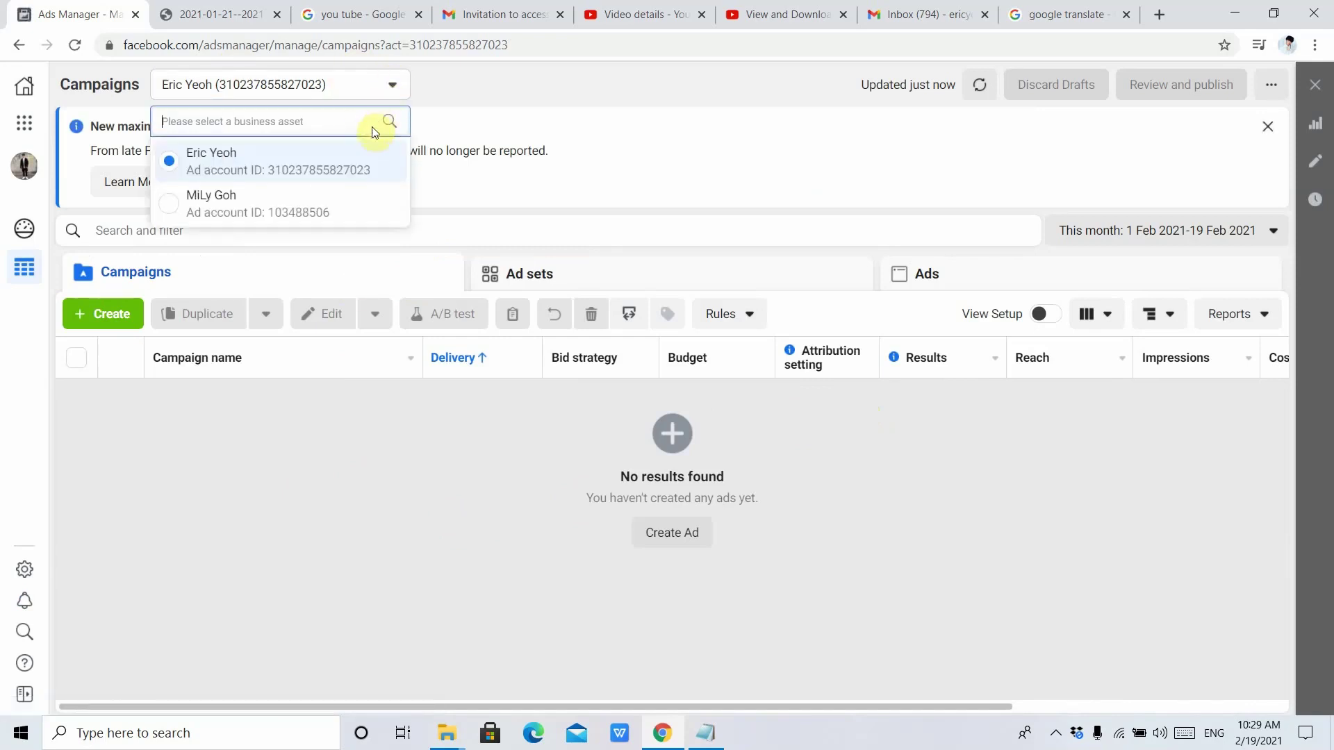
left_click(281, 212)
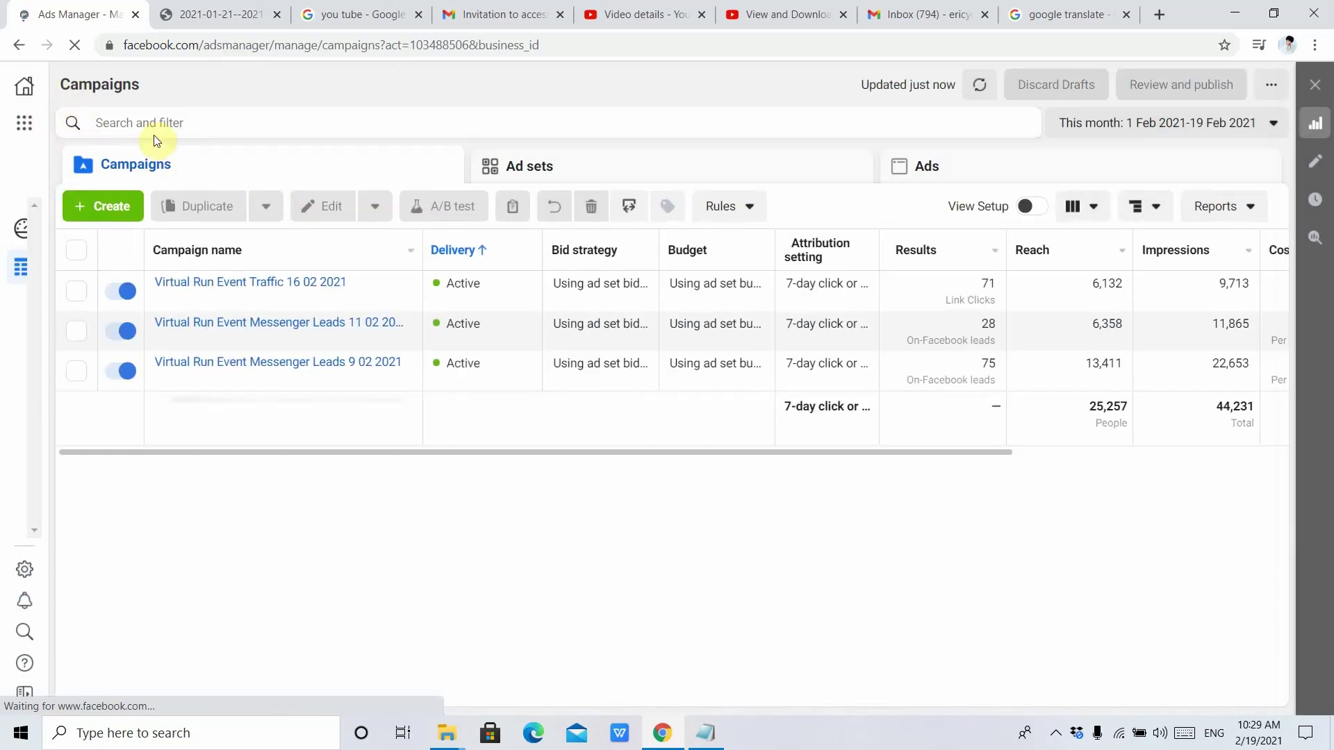
Go to Billing and apply the Last 30 days range, listing four RM100.00 payments
left_click(26, 124)
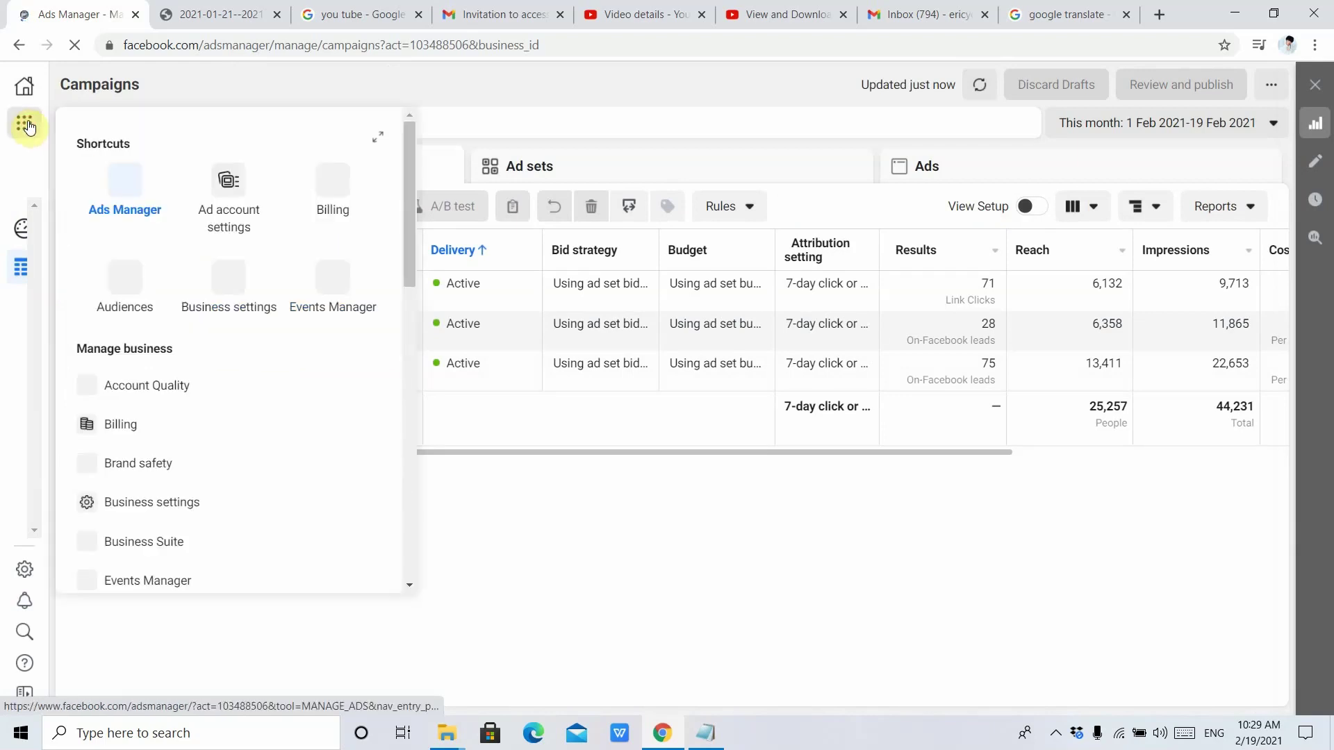
left_click(331, 200)
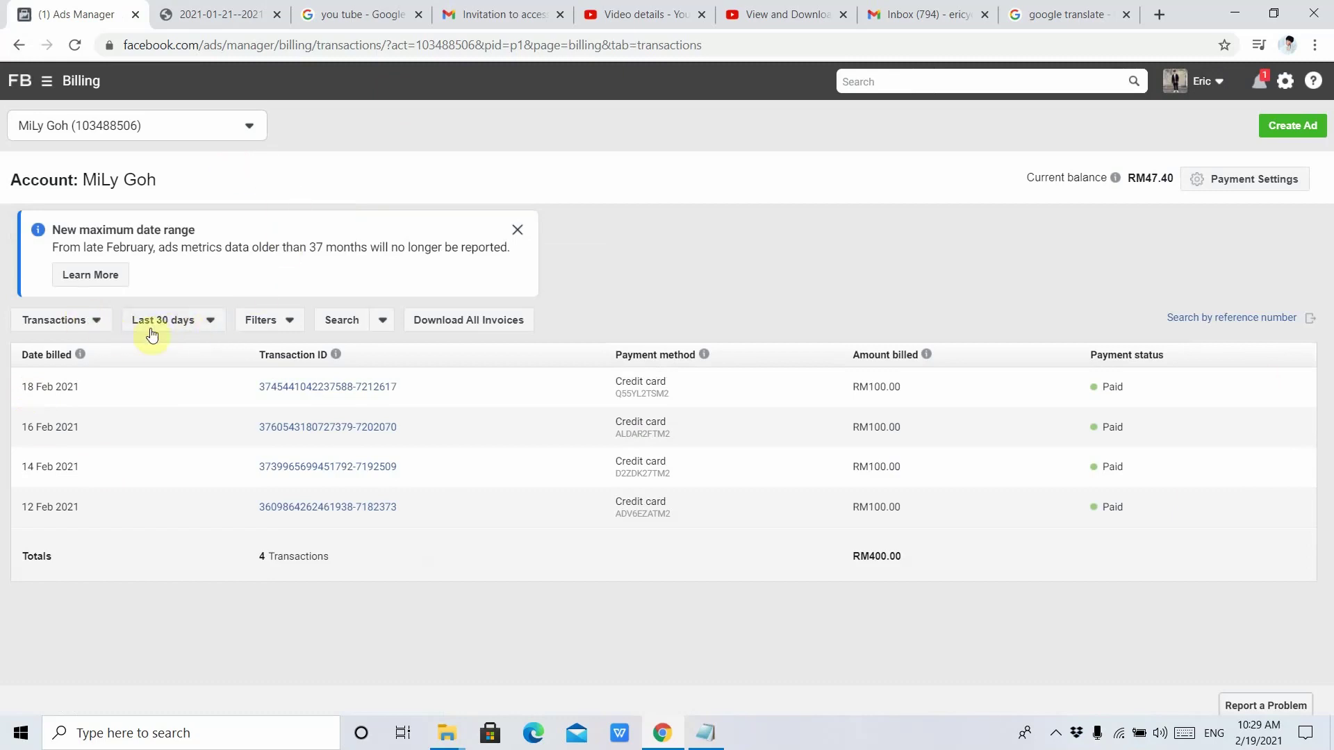
left_click(211, 321)
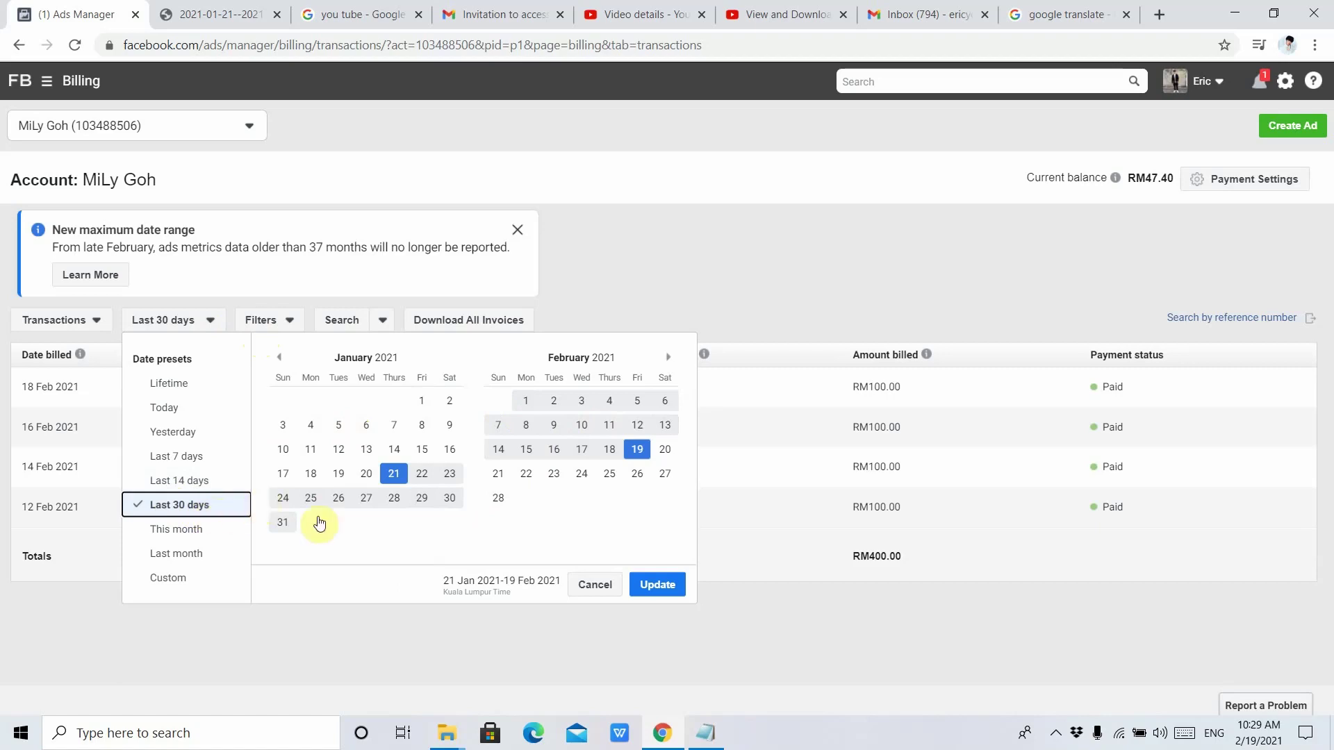
left_click(680, 584)
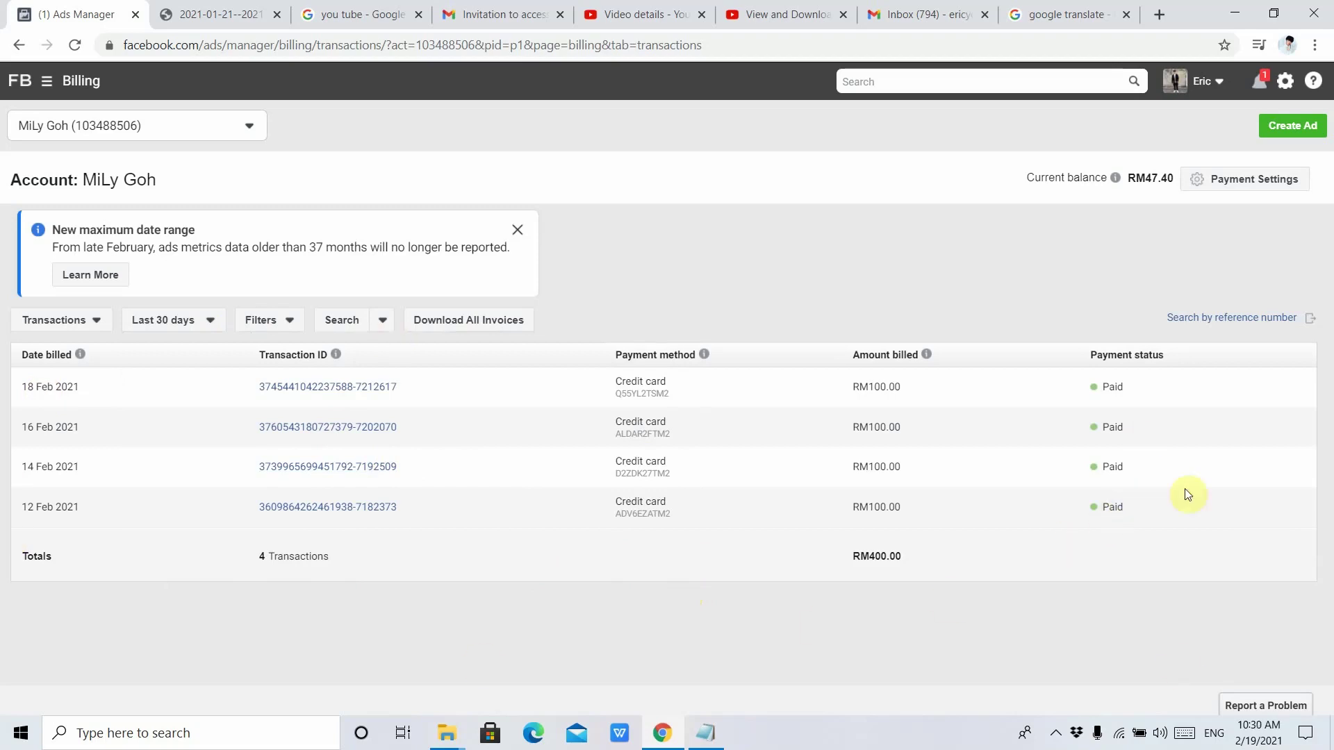
Download all invoices as a Billing summary in PDF format
left_click(448, 331)
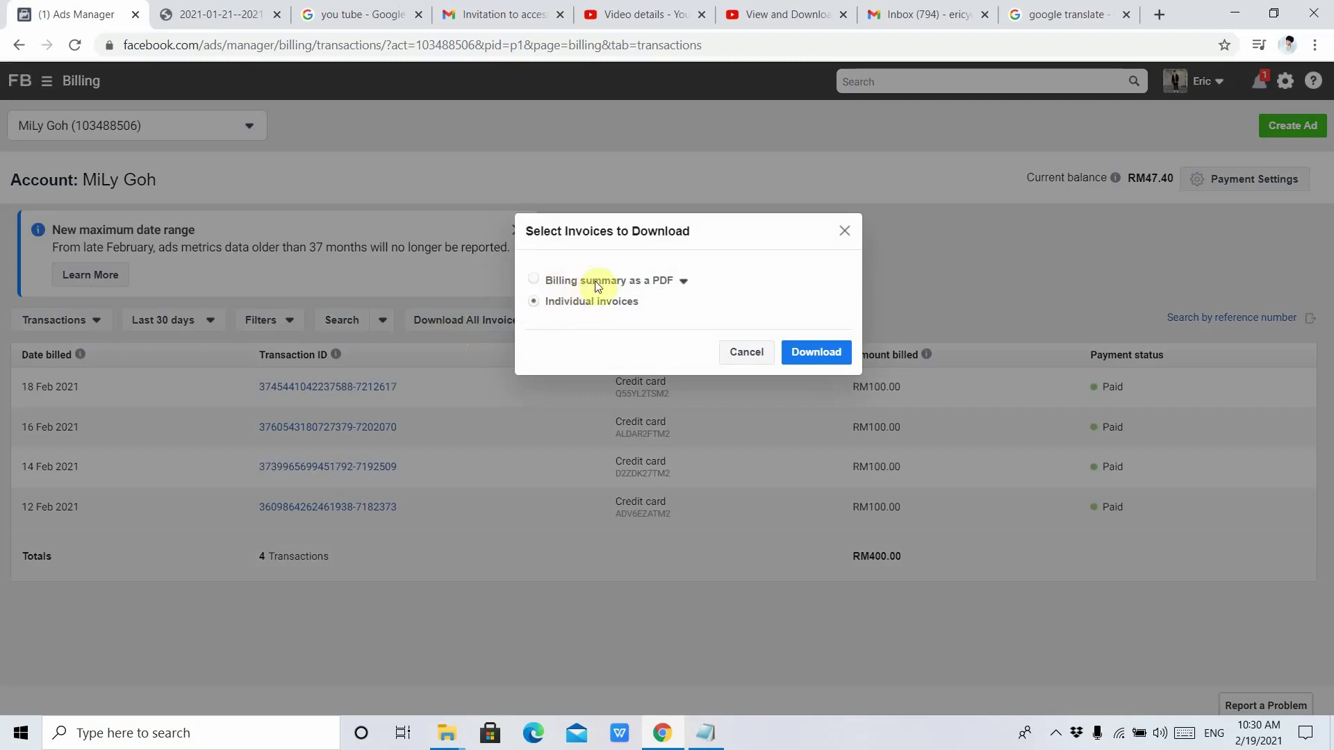
left_click(621, 281)
left_click(684, 282)
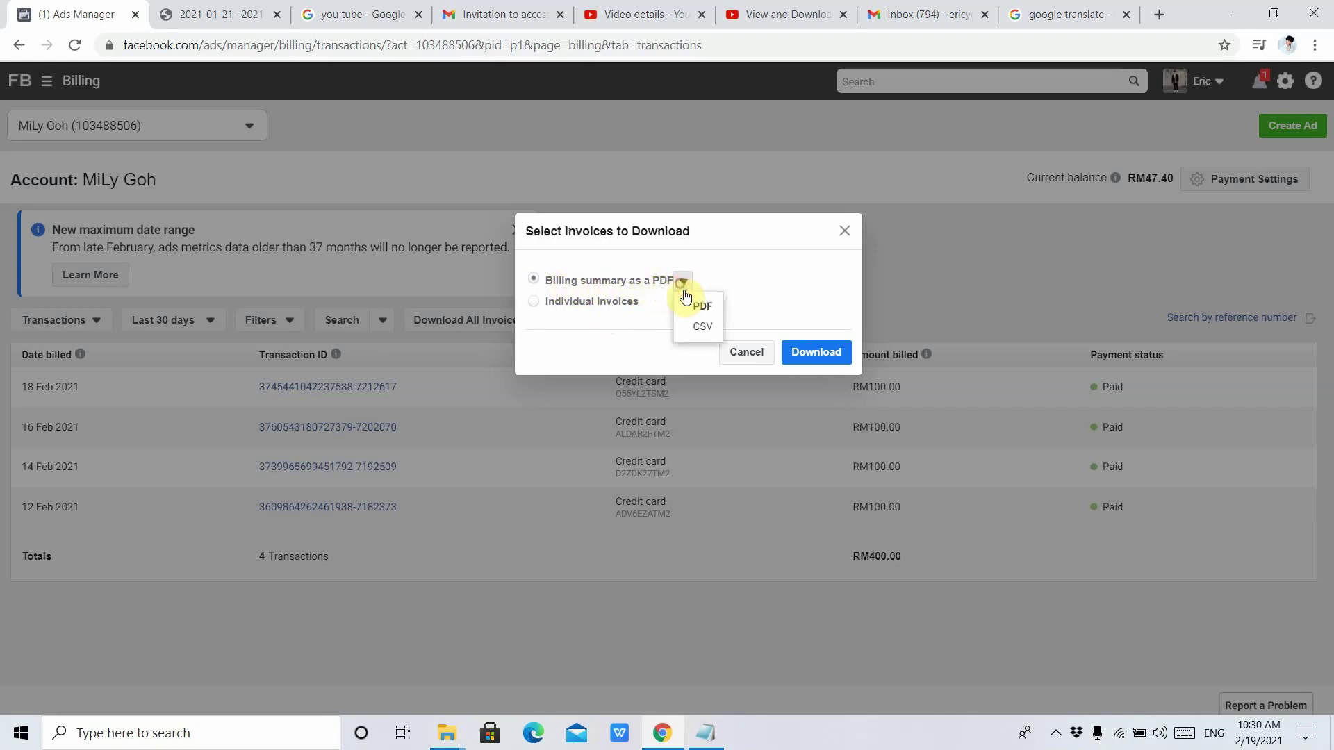
left_click(700, 328)
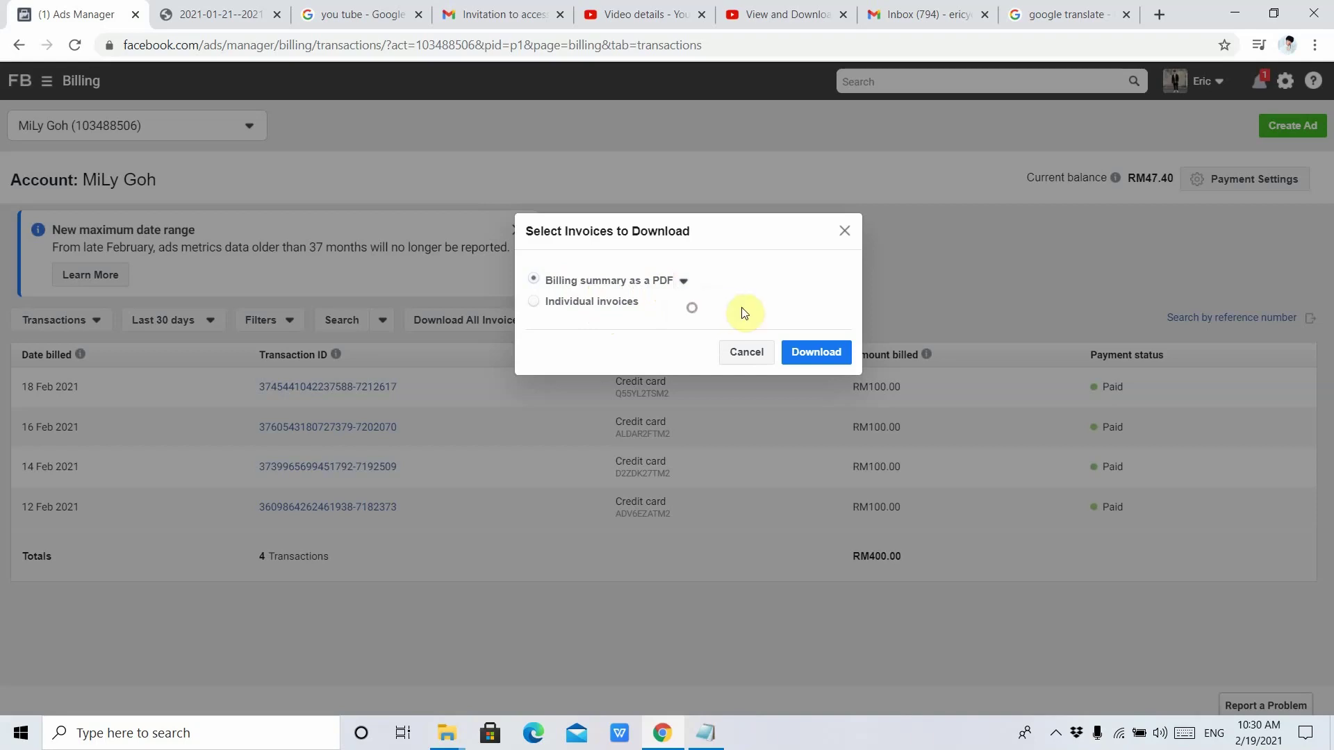
left_click(816, 351)
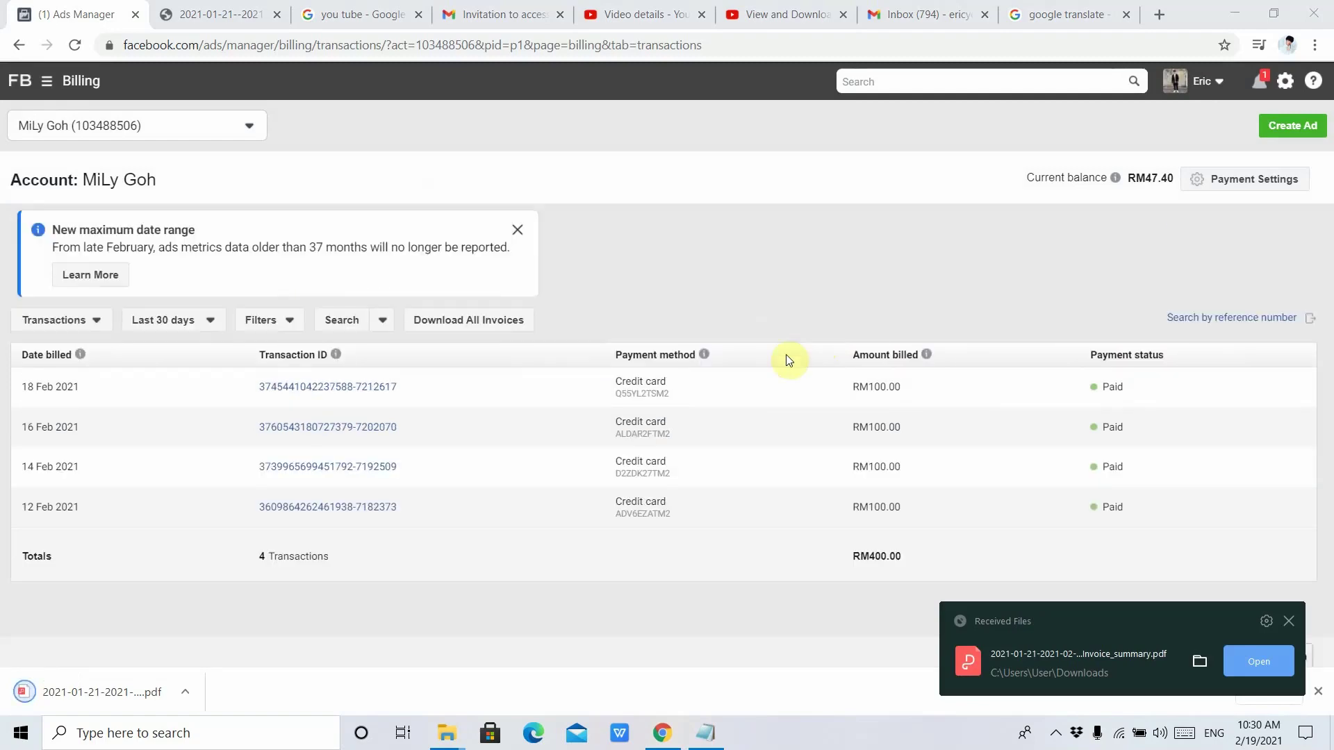
Open the downloaded 21/01/2021–19/02/2021 invoice summary PDF and dismiss the Received Files notification
left_click(103, 677)
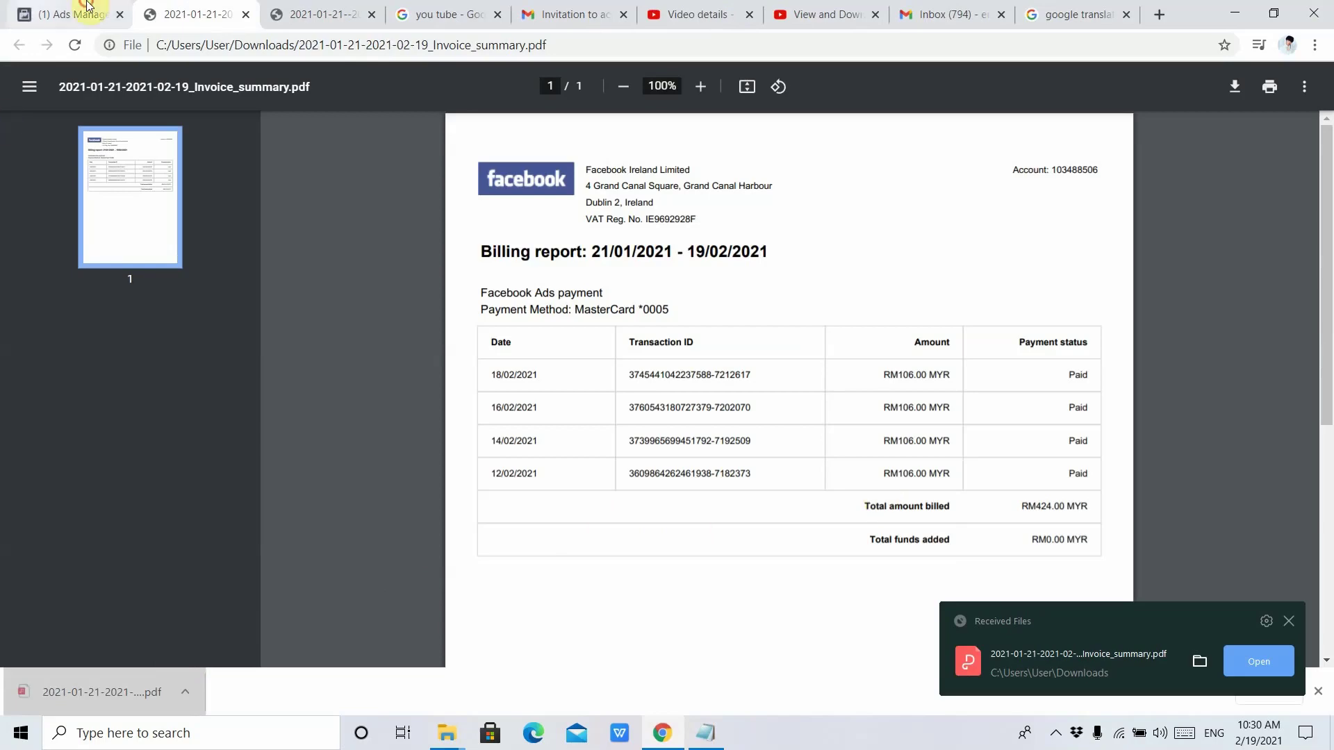
left_click(60, 12)
left_click(199, 8)
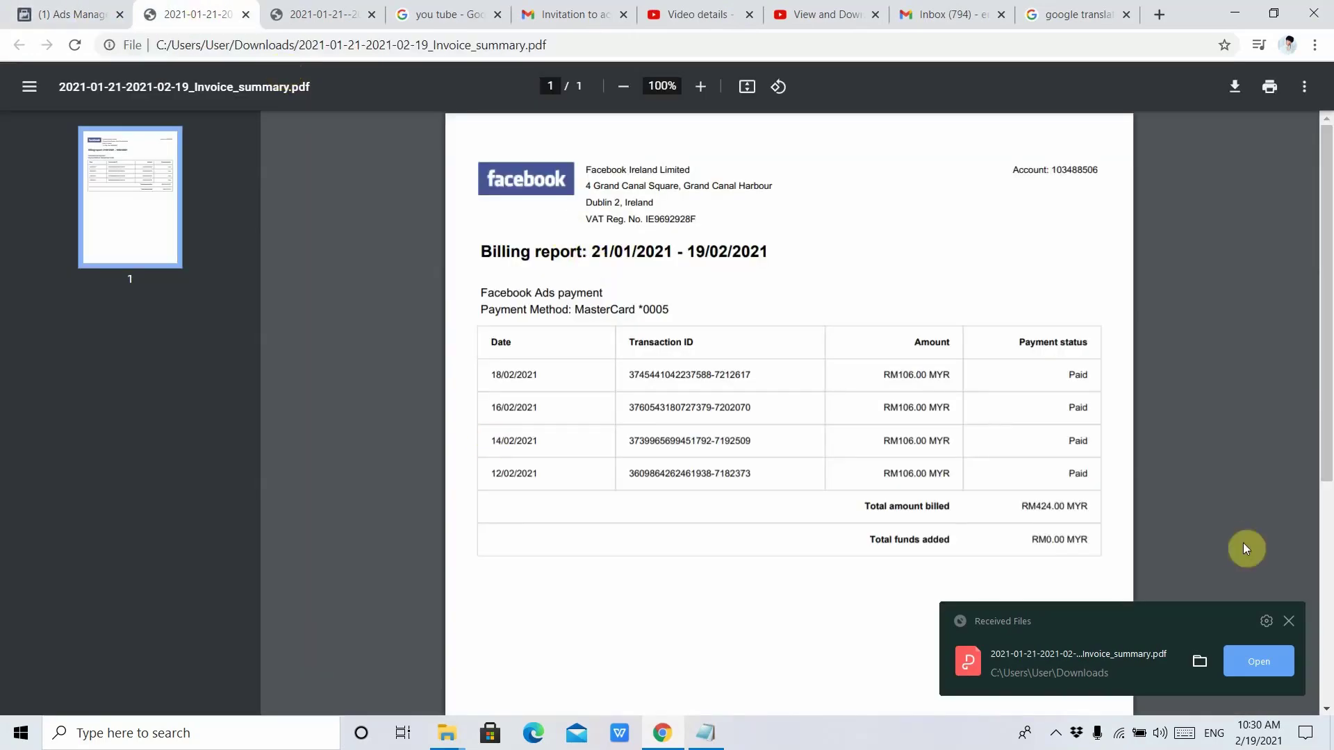
left_click(1291, 619)
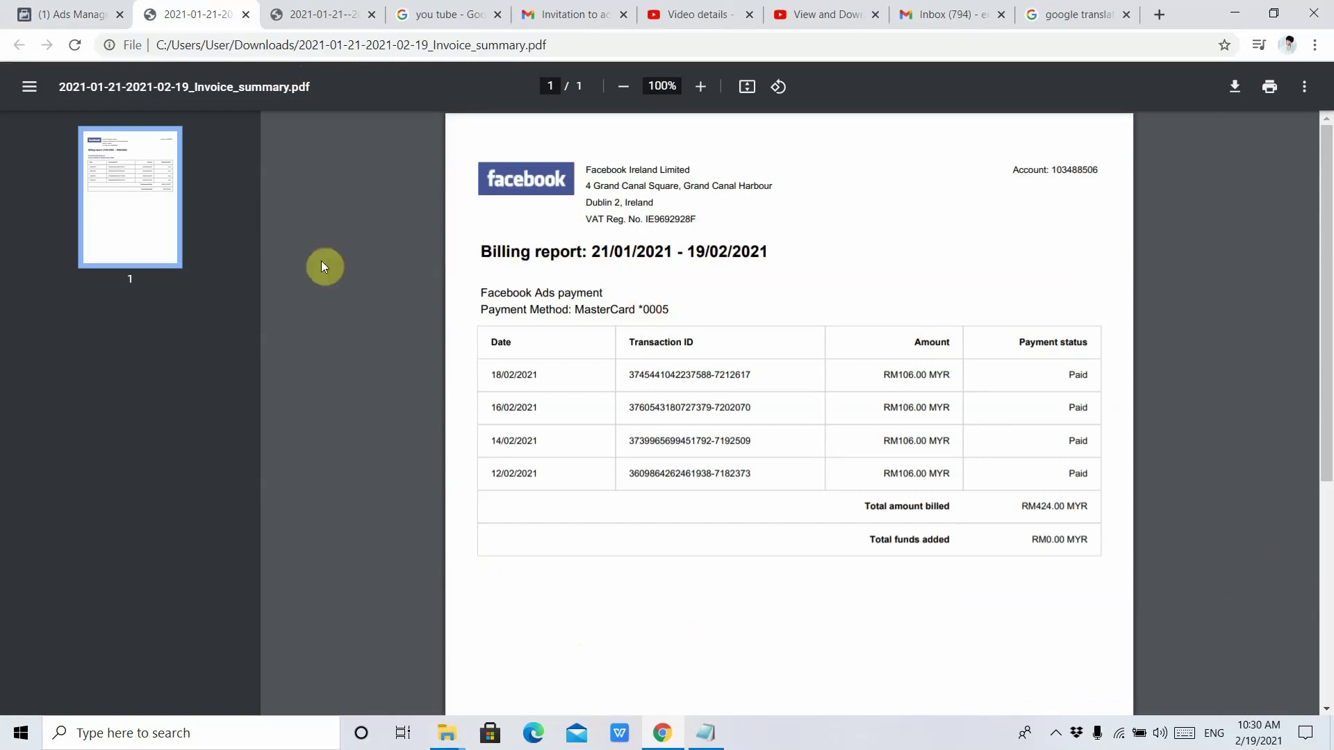
Back on the billing page, download the Individual invoices as a zip archive
left_click(39, 10)
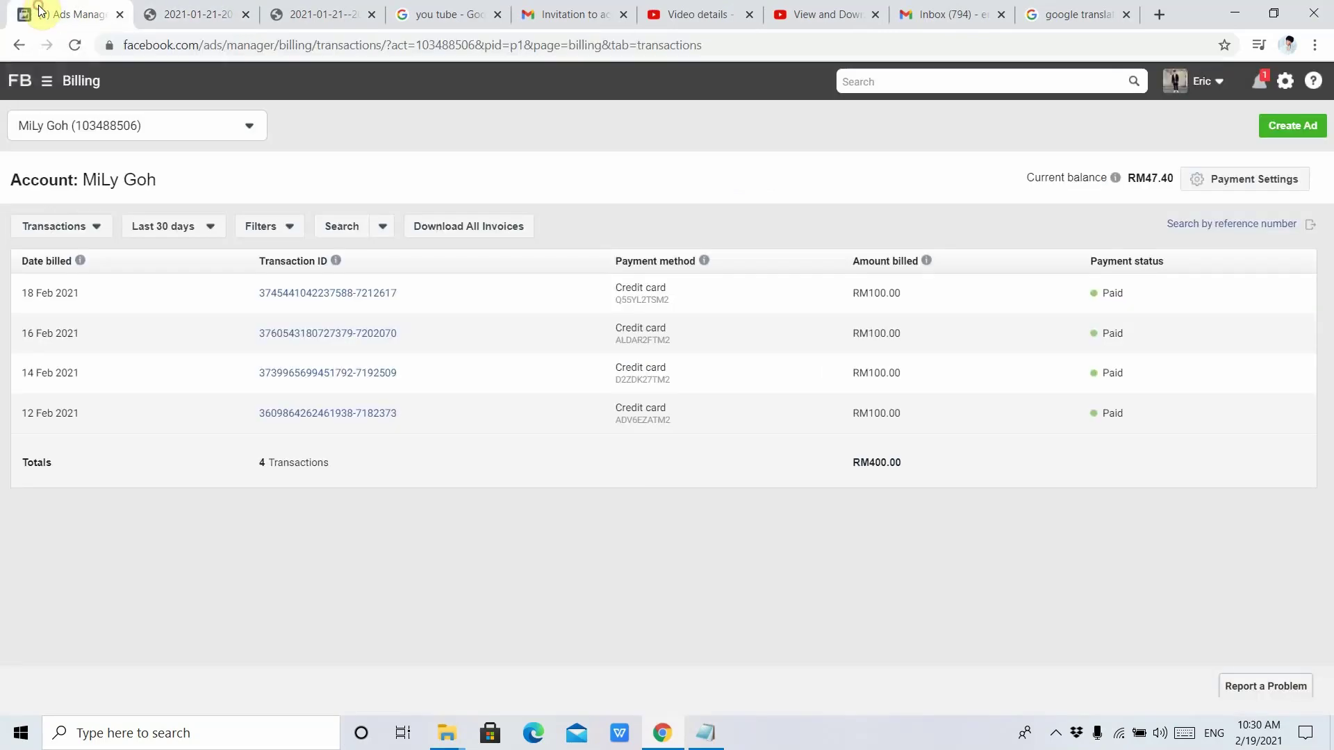
left_click(438, 316)
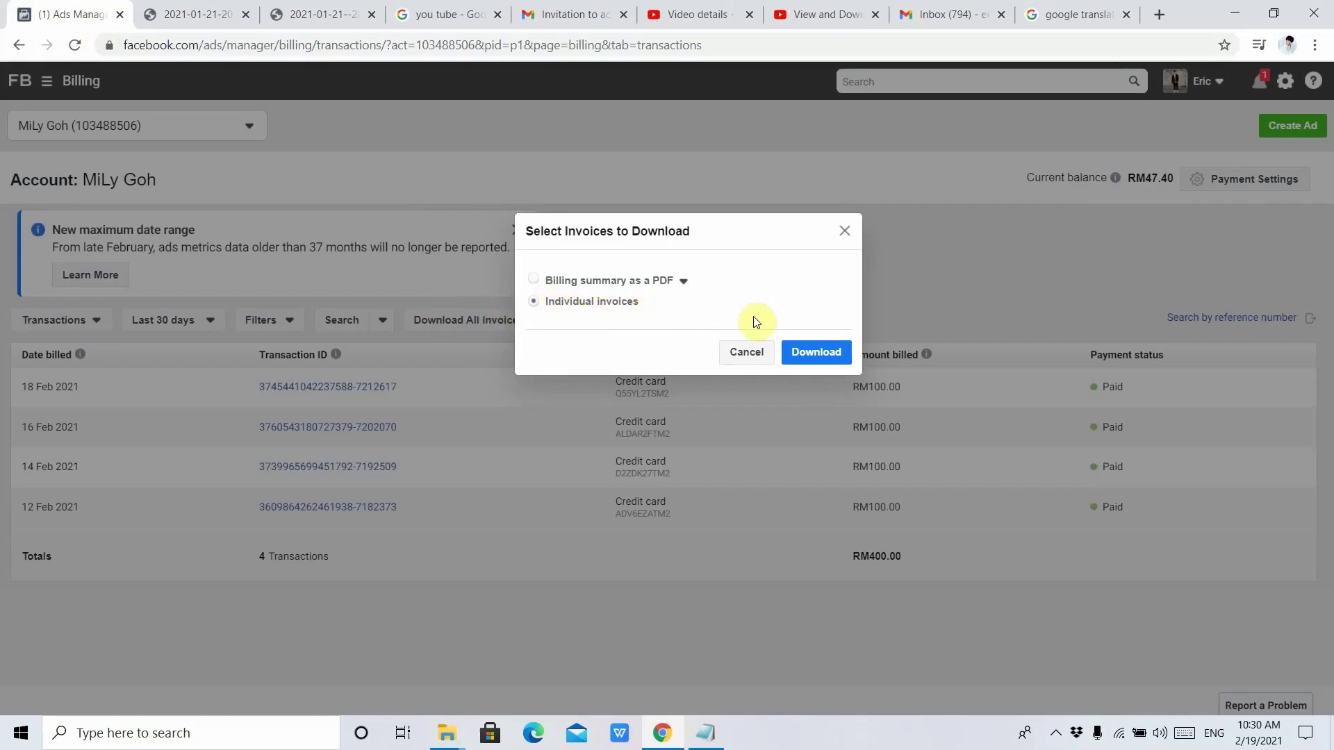
left_click(810, 353)
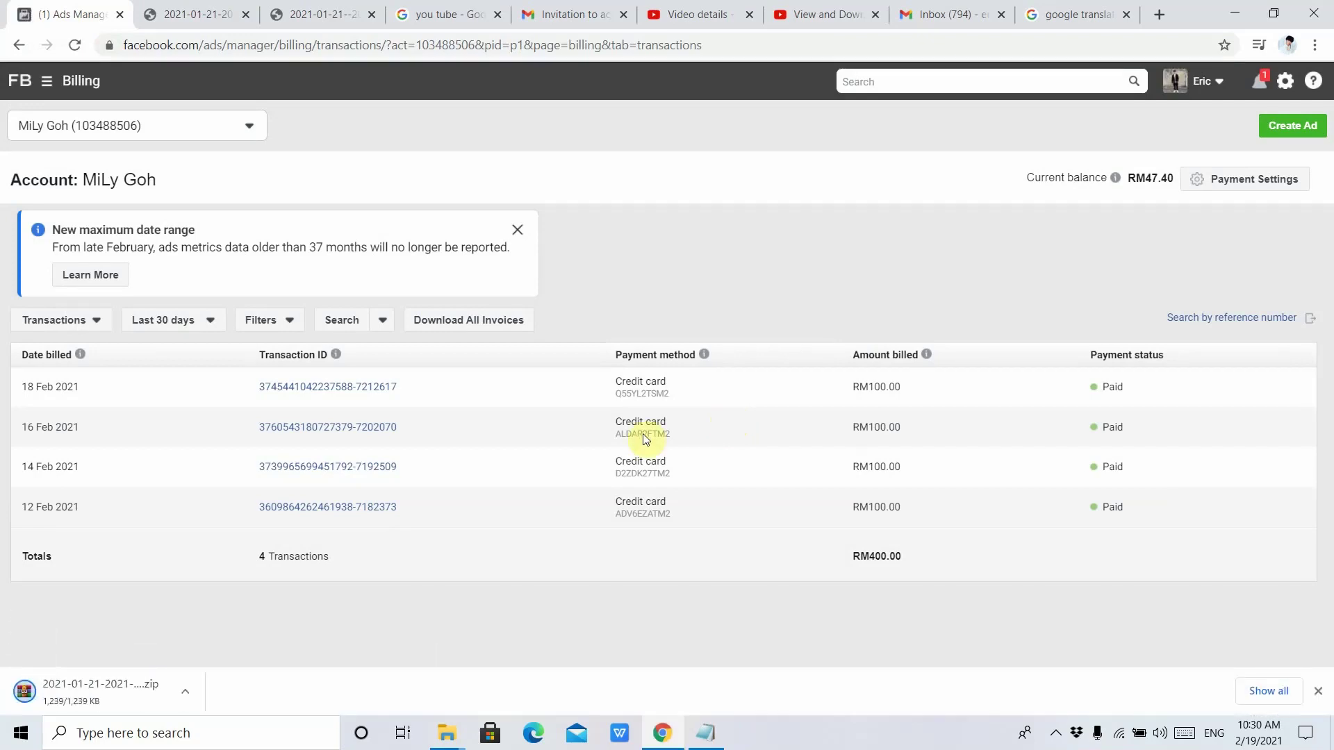
Extract the transactions zip in Downloads and open the 12 Feb RM106.00 receipt in WPS Office
left_click(185, 692)
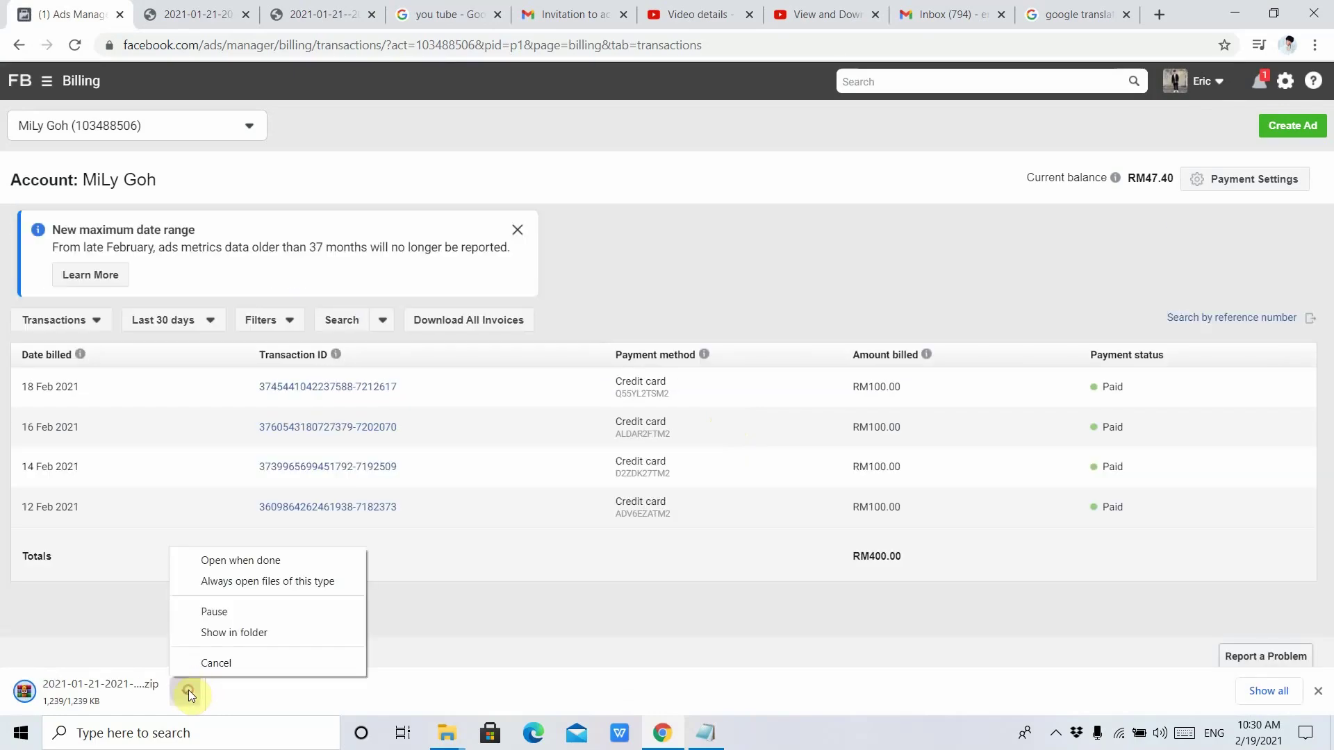
left_click(229, 635)
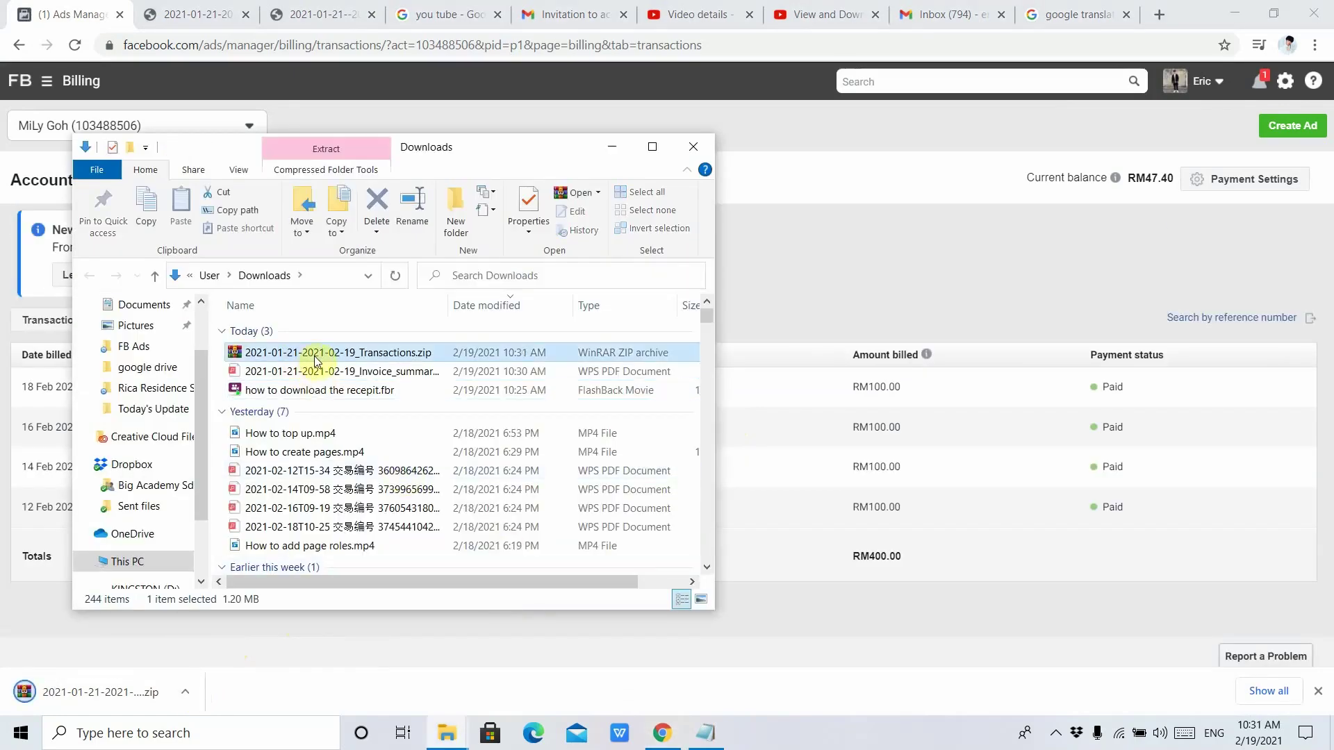
right_click(313, 355)
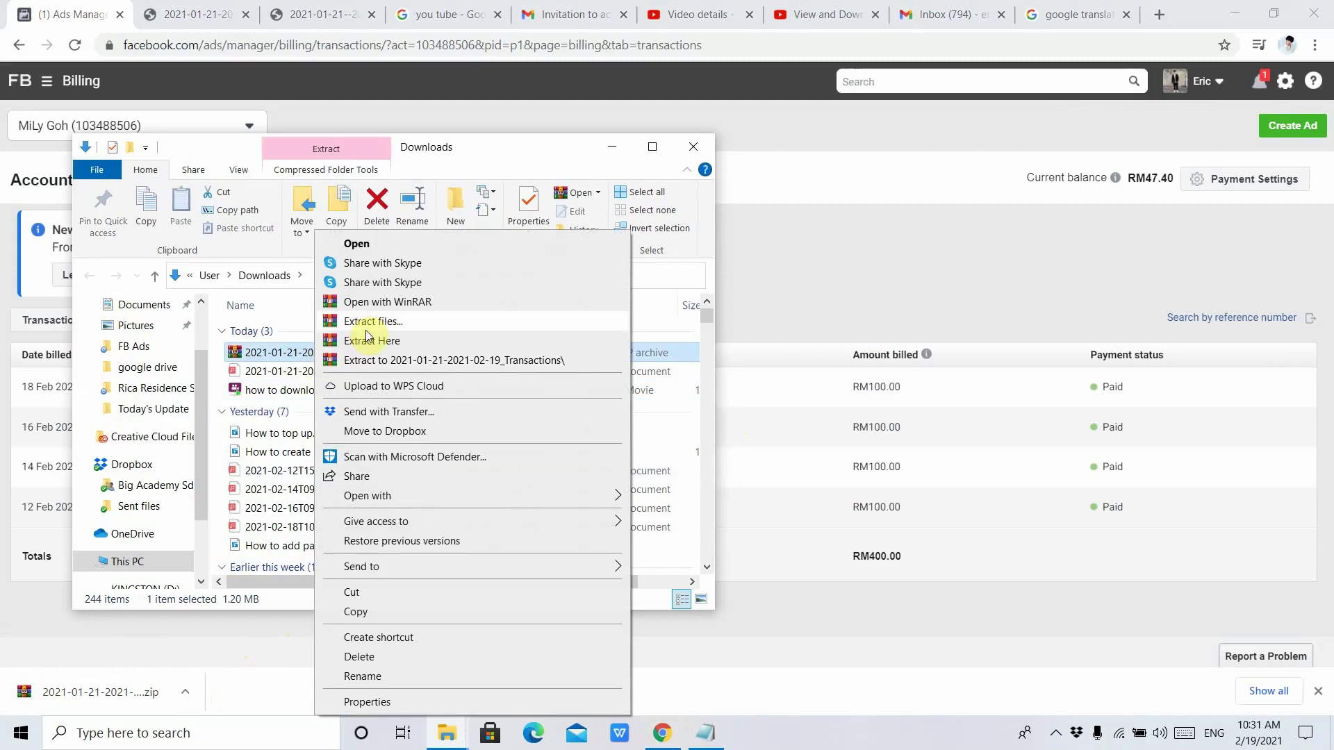
left_click(369, 342)
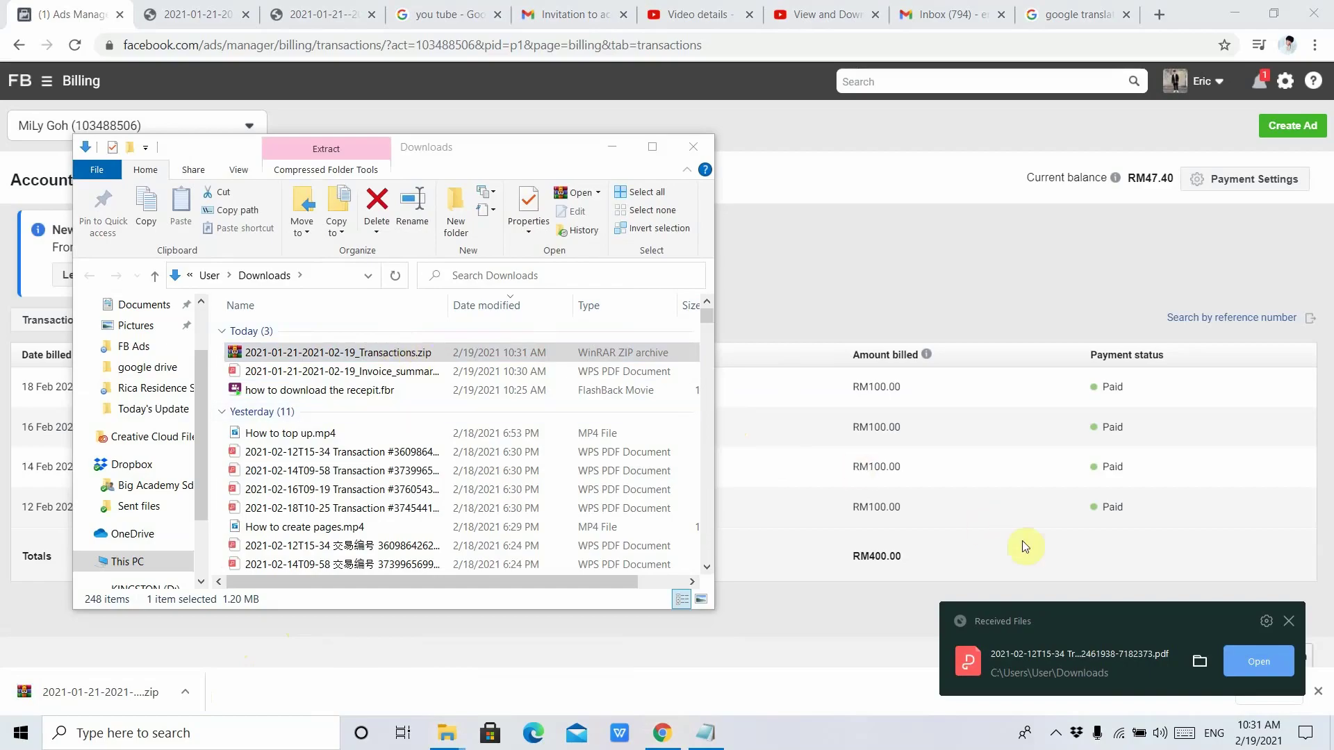
left_click(1248, 661)
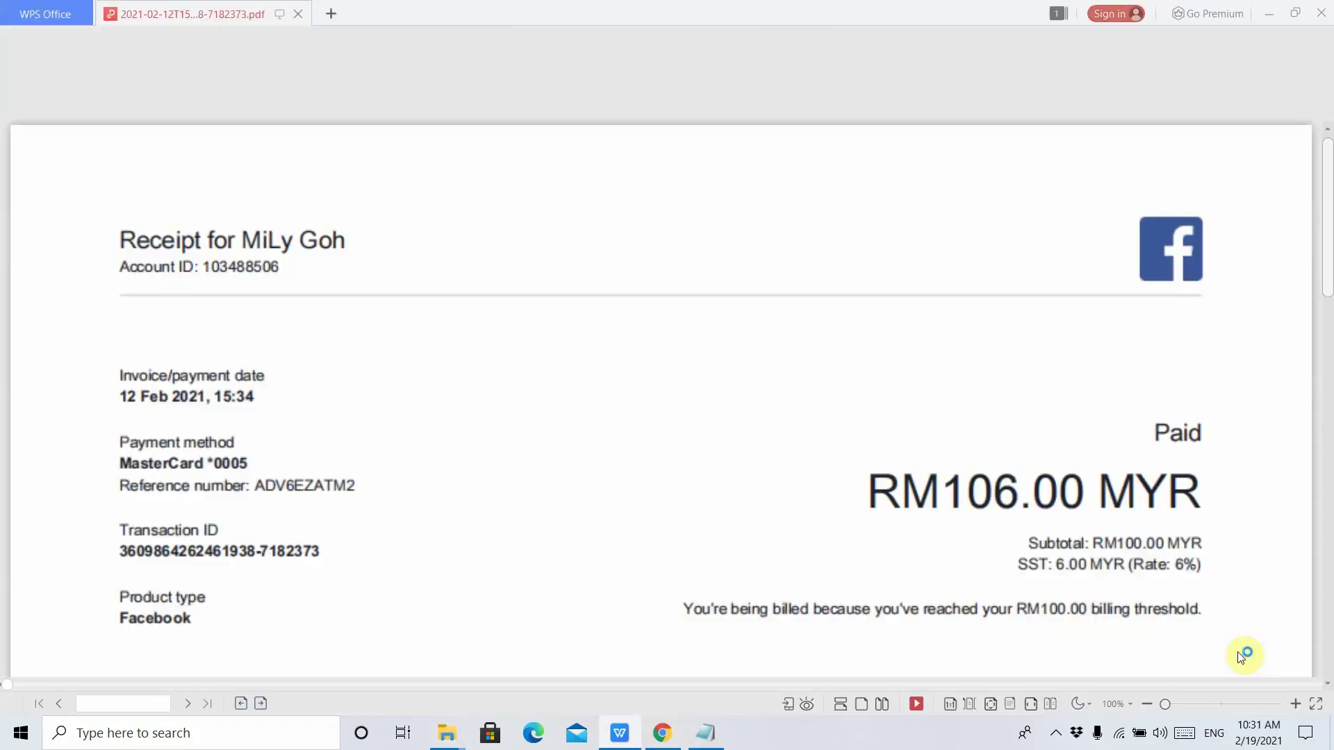
Highlight the second campaign's title and date range lines in yellow
scroll(1042, 375, "down", 6)
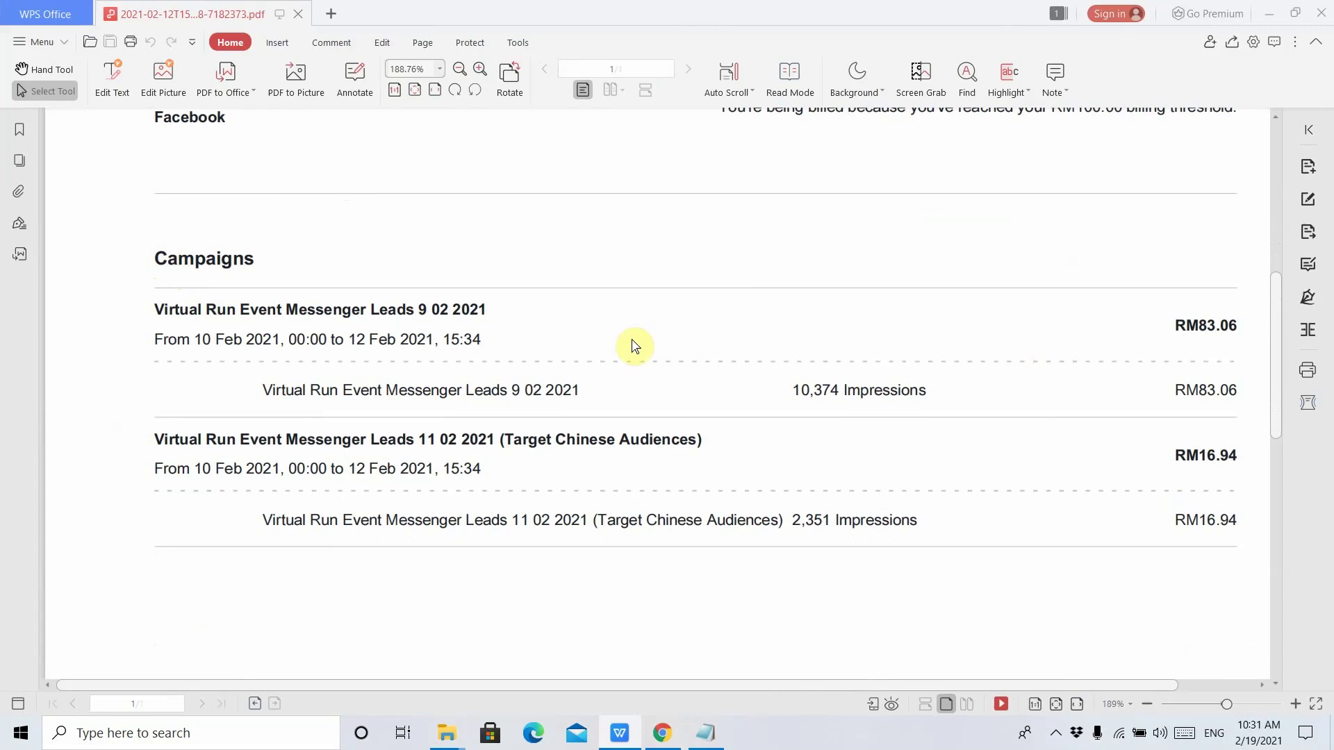
left_click_drag(1198, 325, 1217, 326)
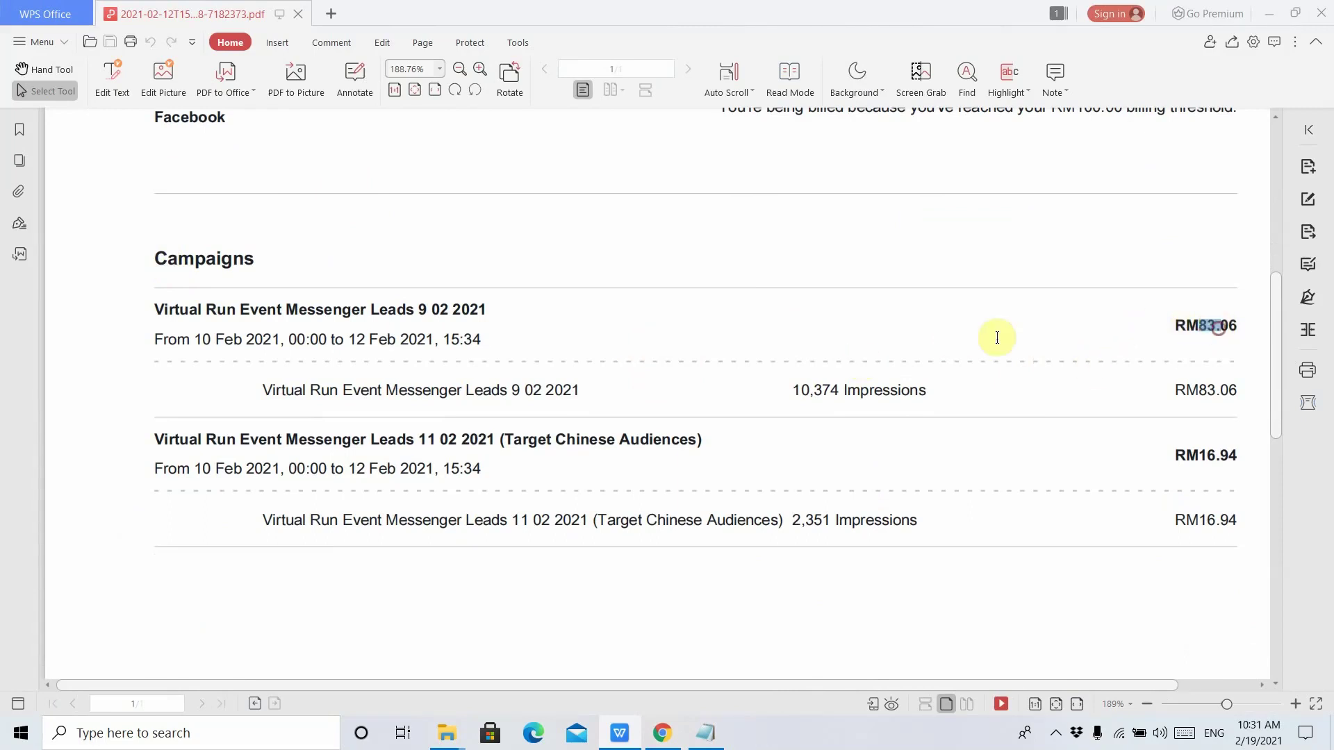
left_click_drag(534, 310, 263, 311)
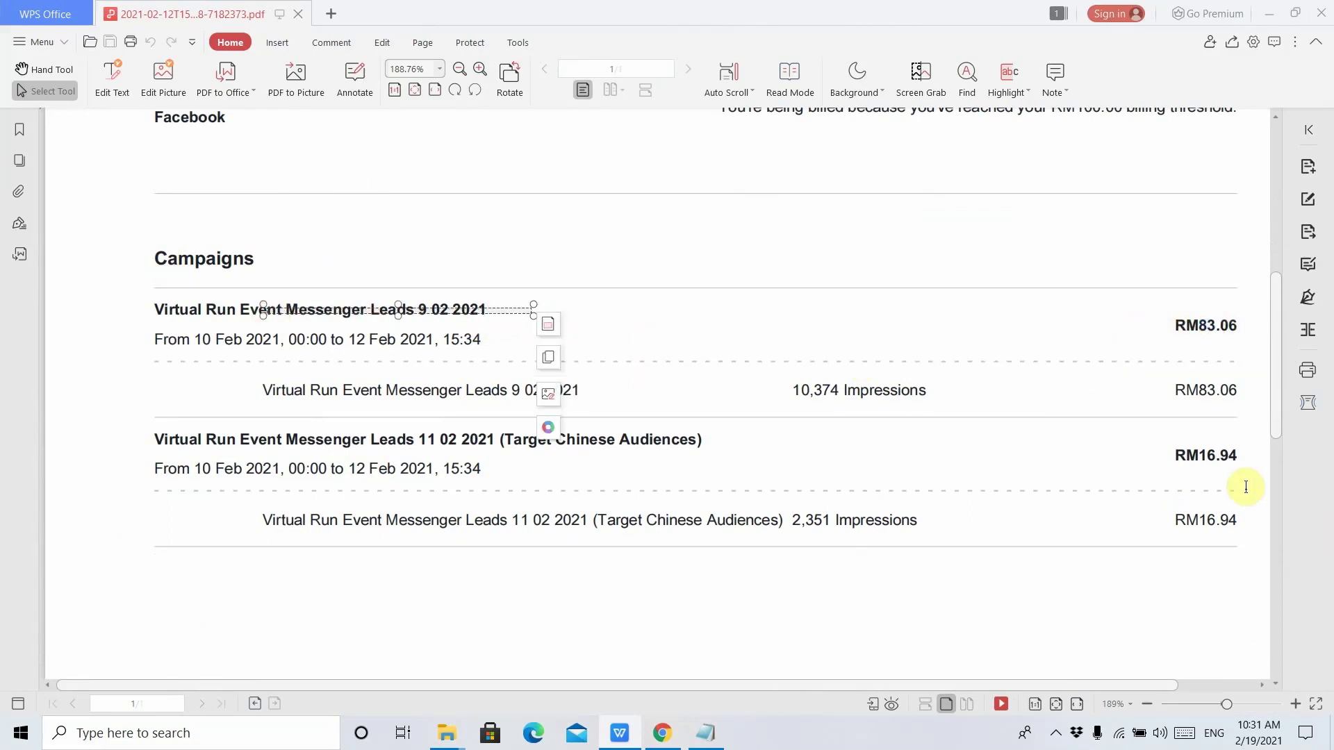
left_click_drag(187, 451, 442, 469)
left_click(873, 510)
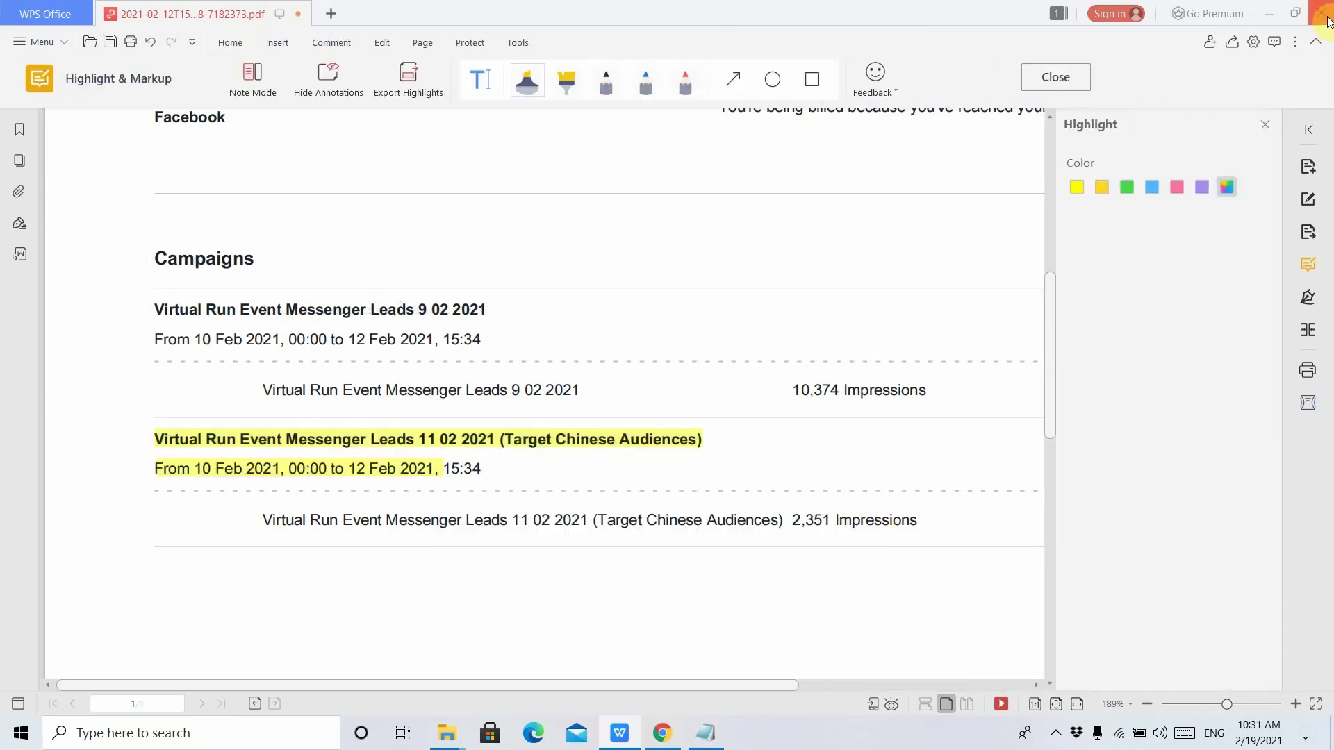
Close the receipt without saving and minimize the Downloads folder window
left_click(1325, 15)
left_click(706, 386)
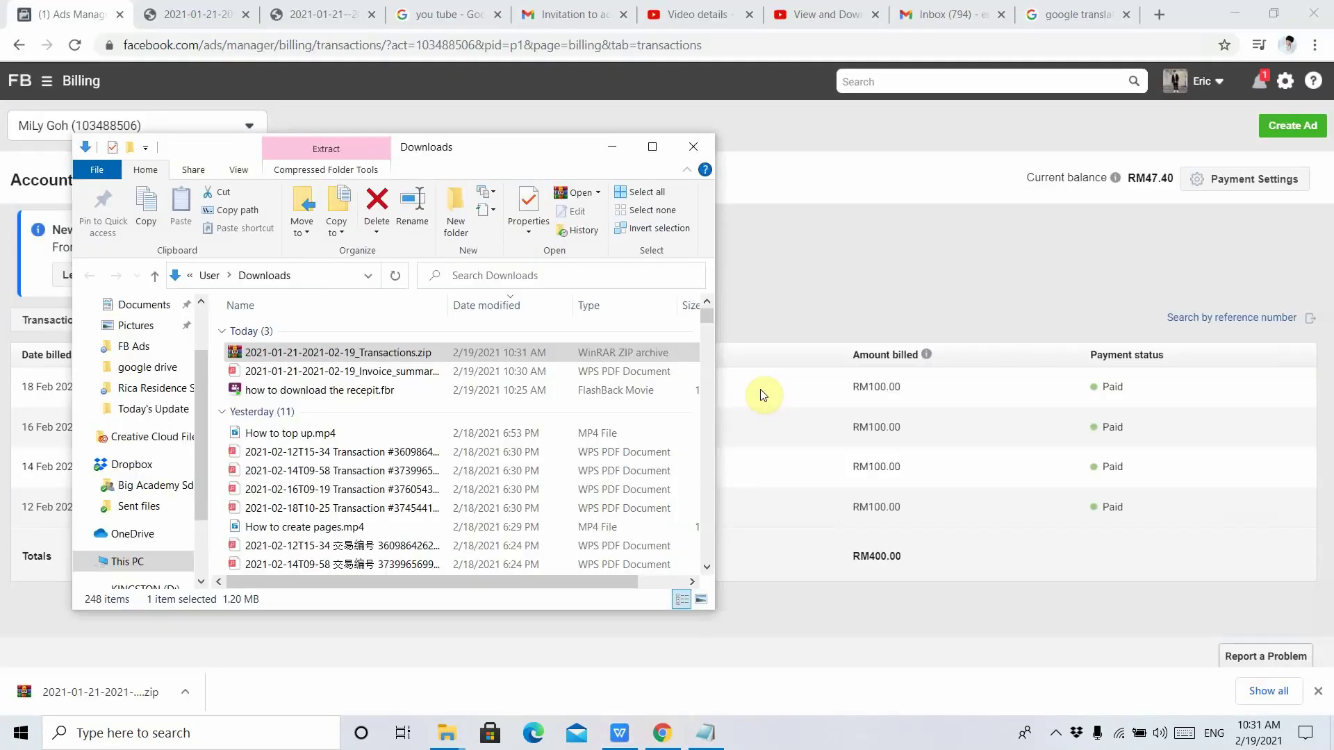
left_click(620, 143)
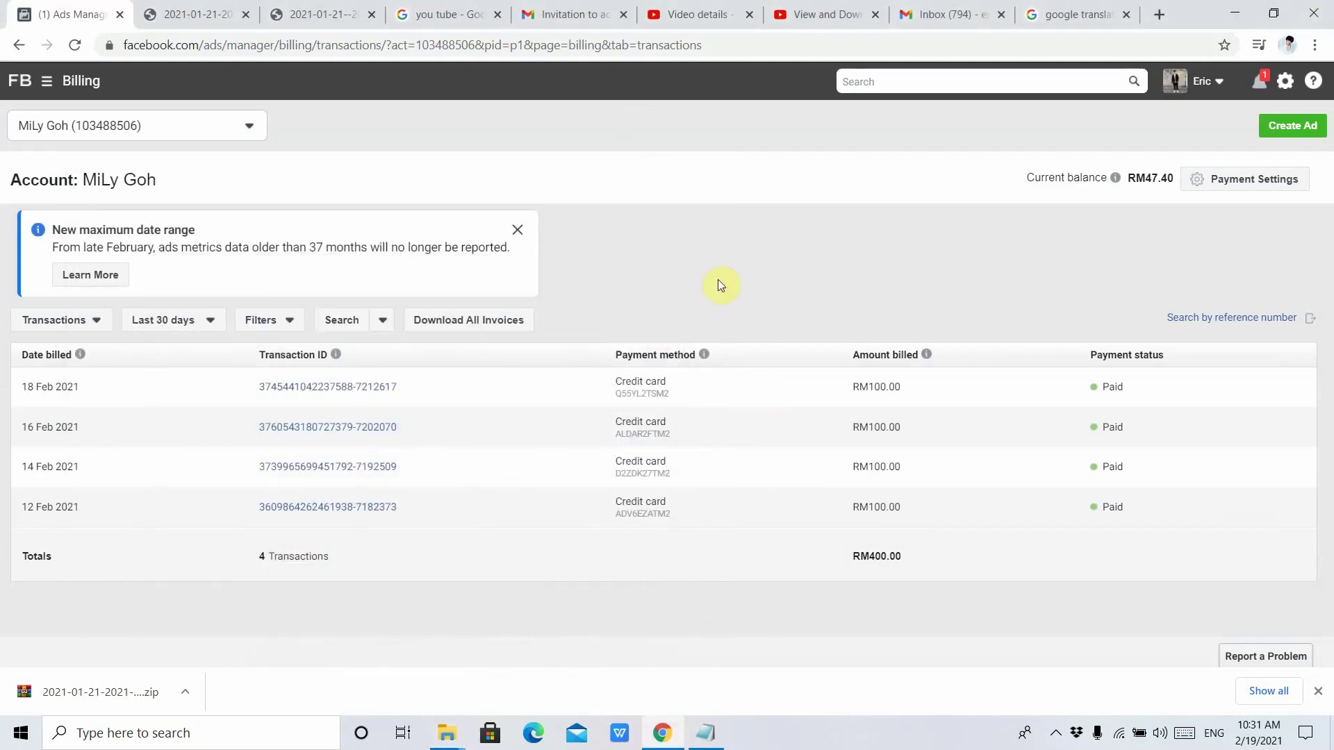